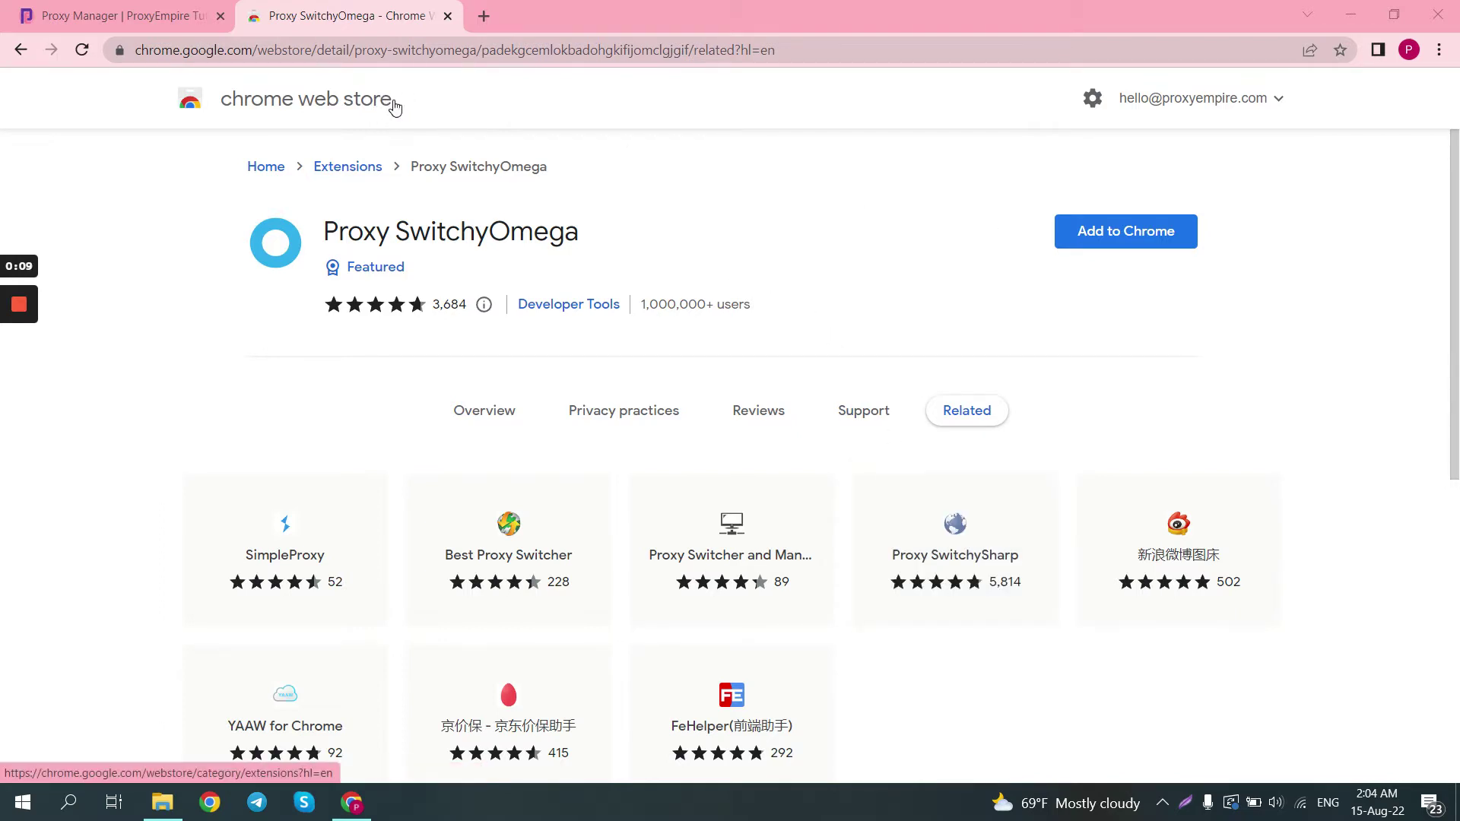
# Step: Add Proxy SwitchyOmega to Chrome and confirm the extension install
pyautogui.click(1079, 231)
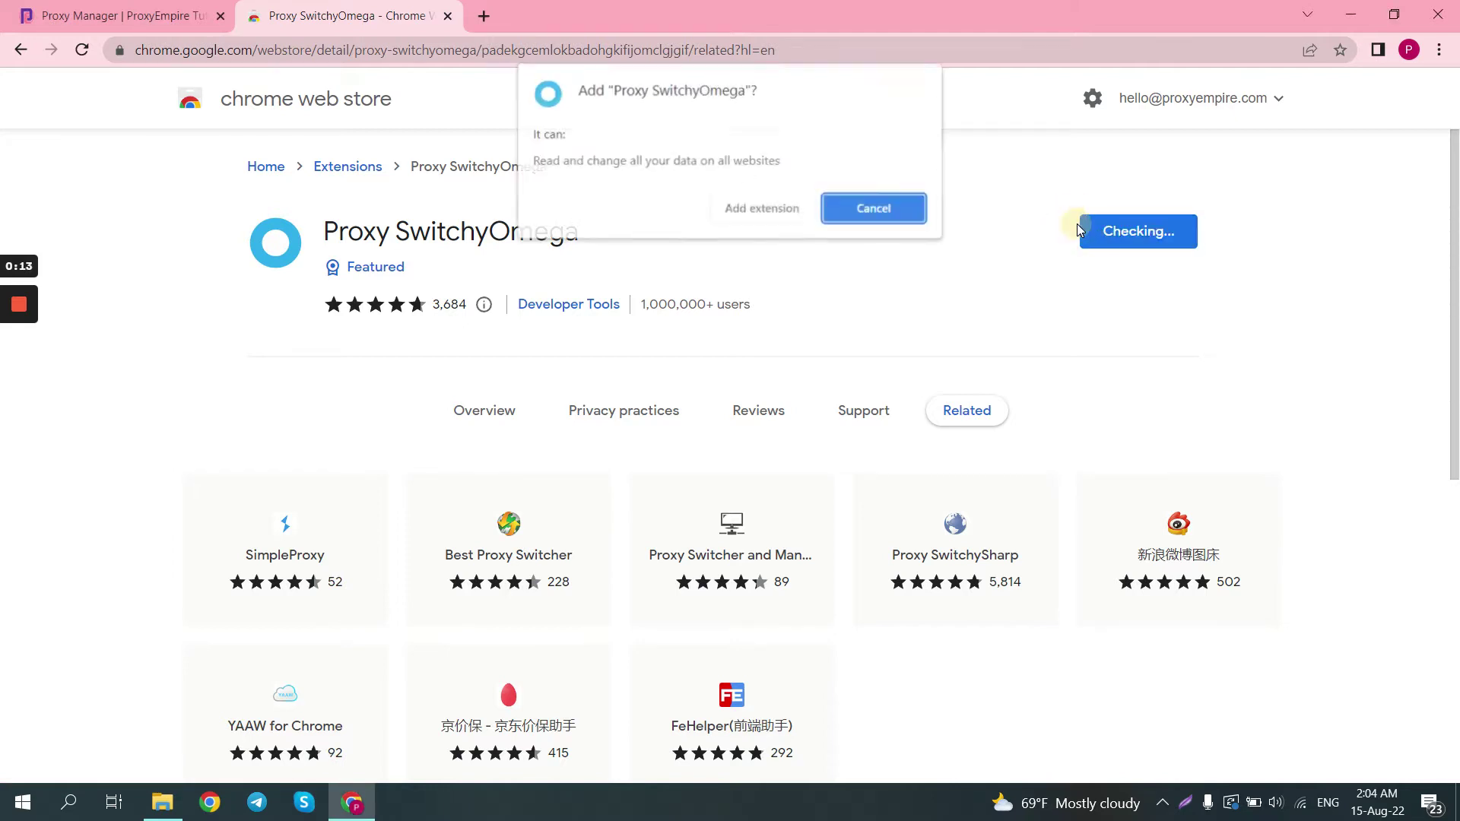
pyautogui.click(771, 205)
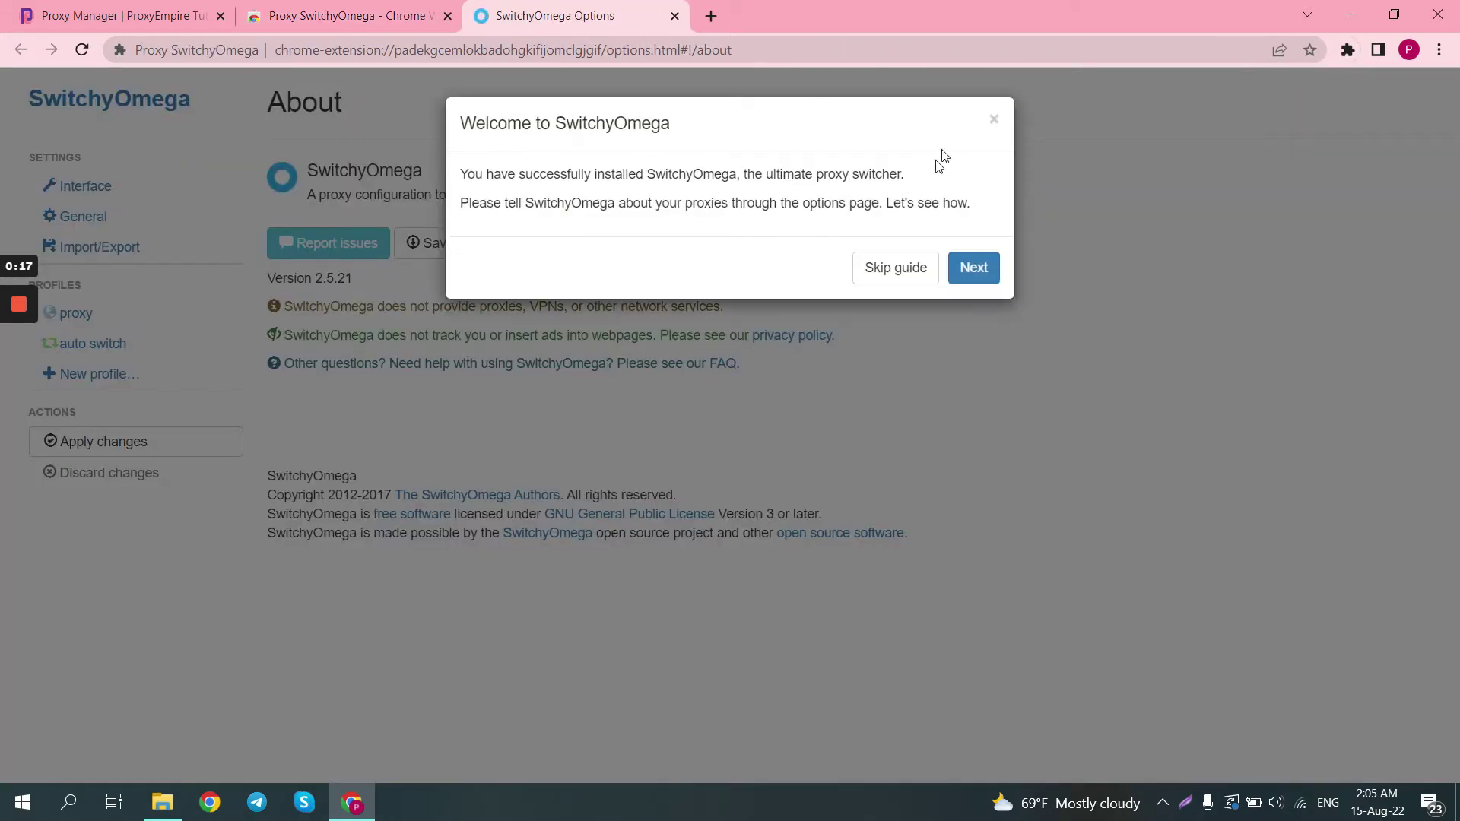
# Step: Skip the welcome guide and set the proxy profile's protocol to SOCKS5
pyautogui.click(891, 259)
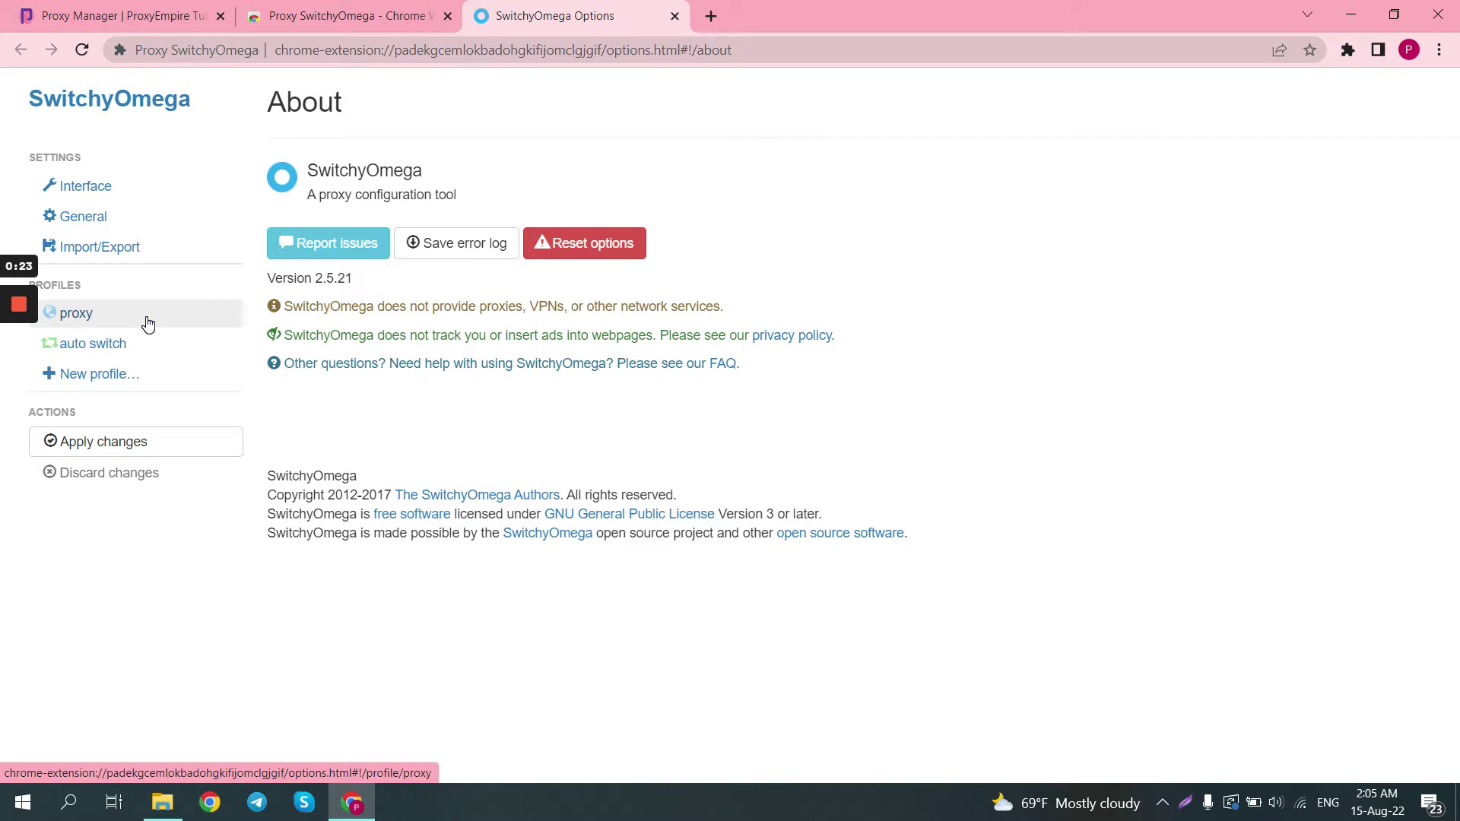
pyautogui.click(147, 325)
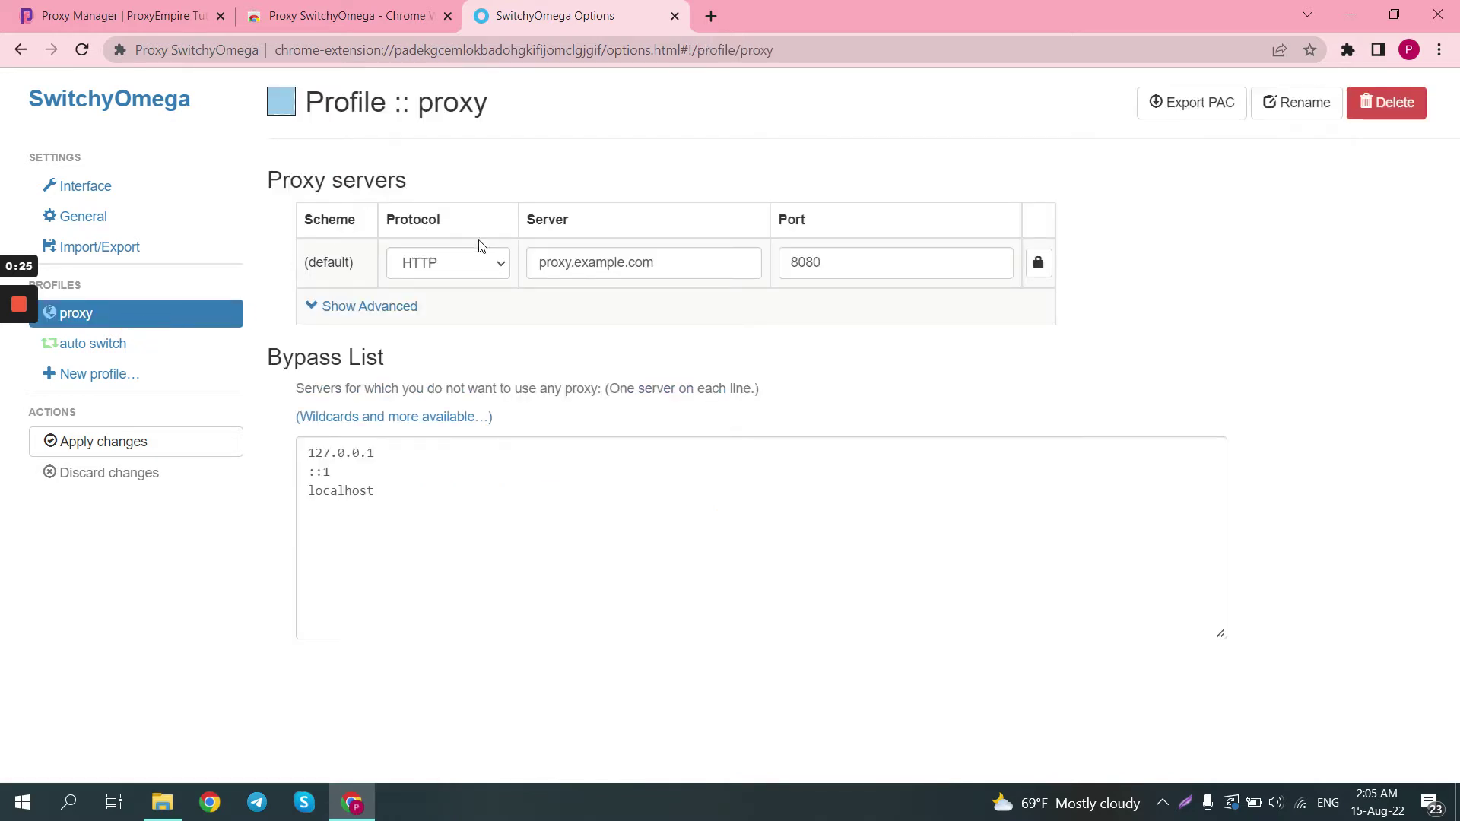
pyautogui.click(482, 266)
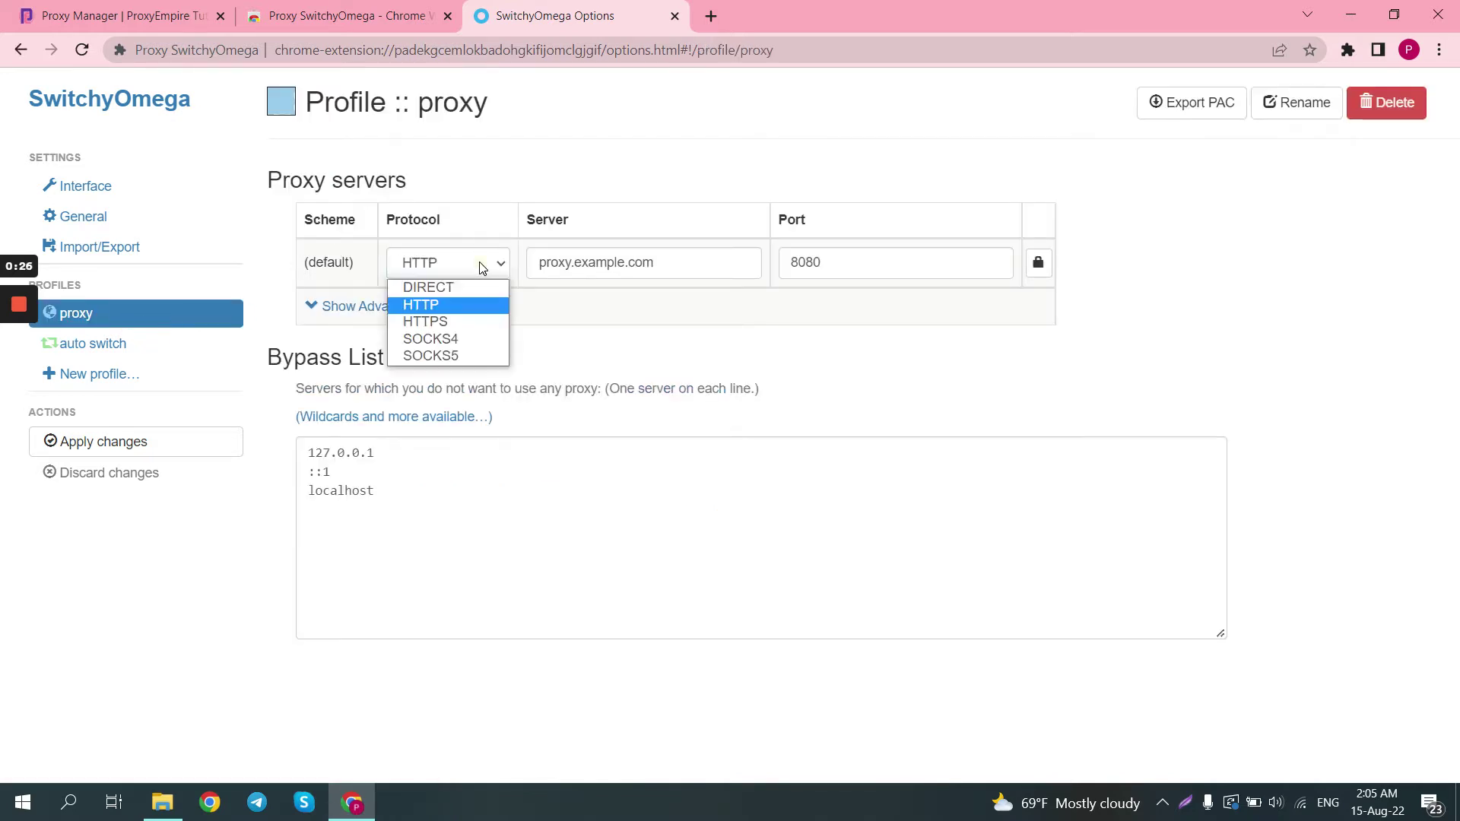
pyautogui.click(487, 339)
pyautogui.click(474, 264)
pyautogui.click(483, 355)
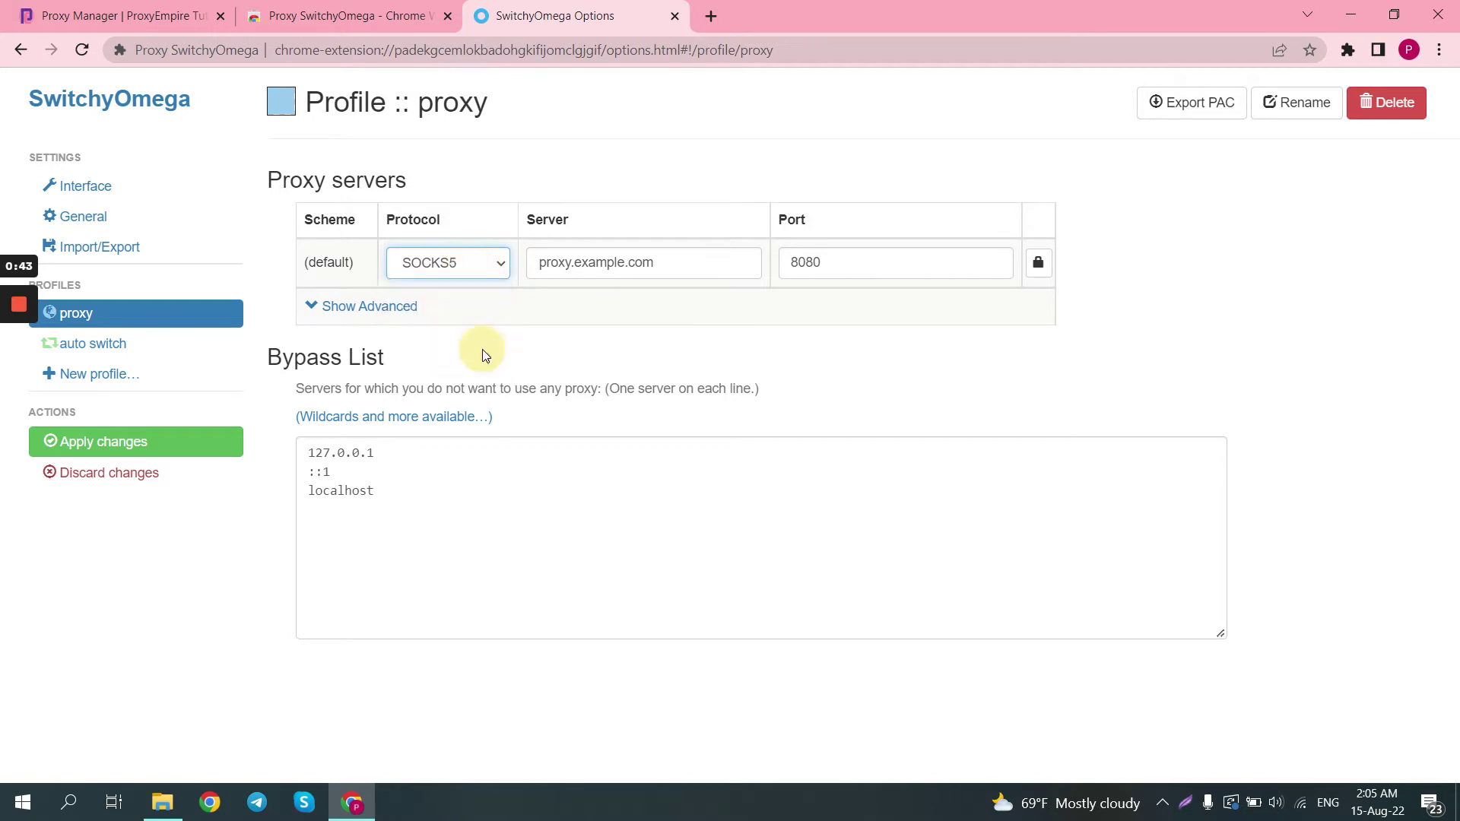
# Step: Check the authentication settings, note the SOCKS5 unsupported warning, and cancel
pyautogui.click(1038, 263)
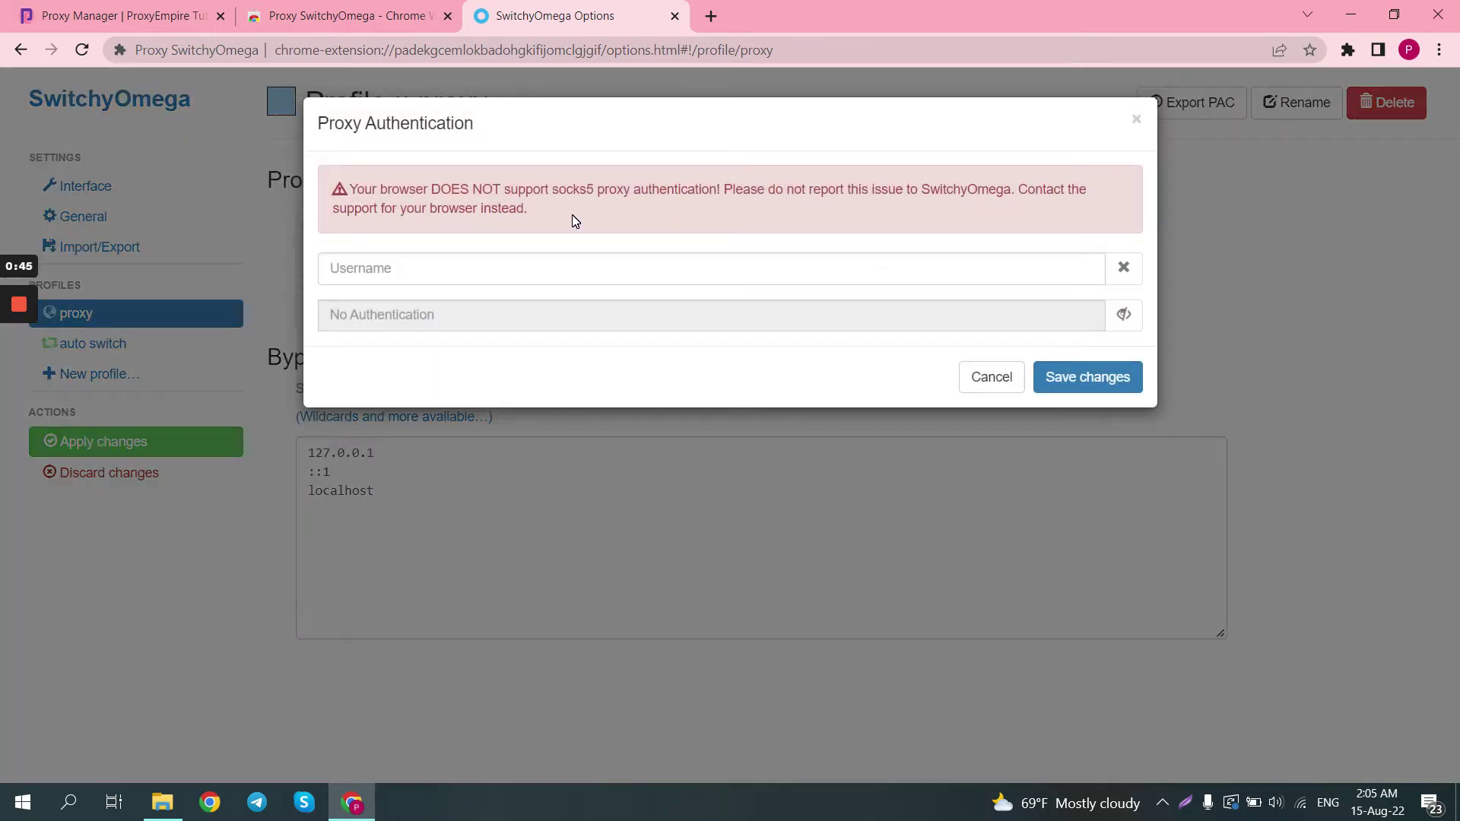
pyautogui.moveTo(572, 210); pyautogui.dragTo(372, 190)
pyautogui.click(1014, 369)
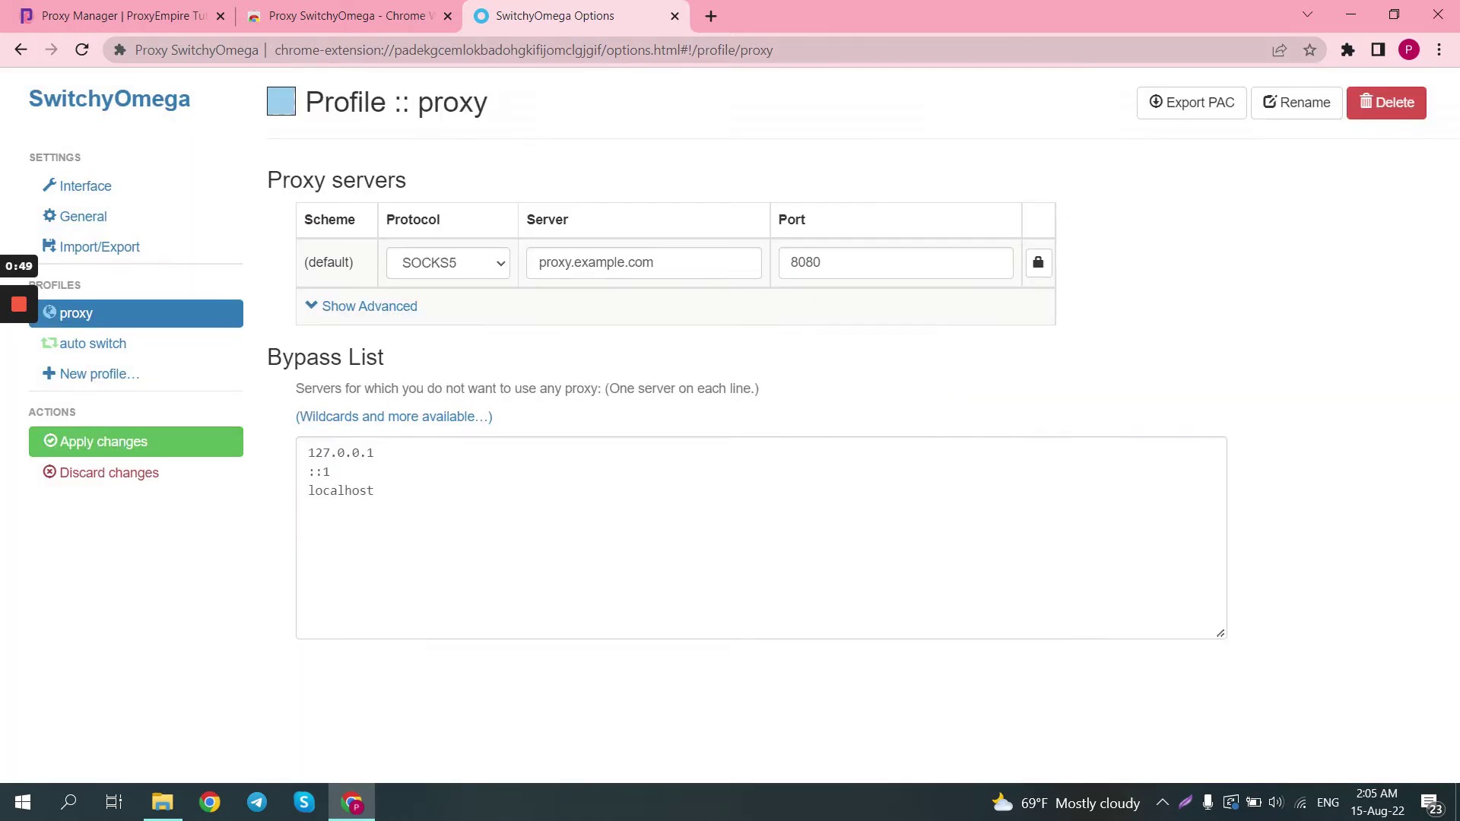
# Step: Switch the protocol to HTTP and paste ProxyEmpire host 23.109.113.60 as the server
pyautogui.click(449, 254)
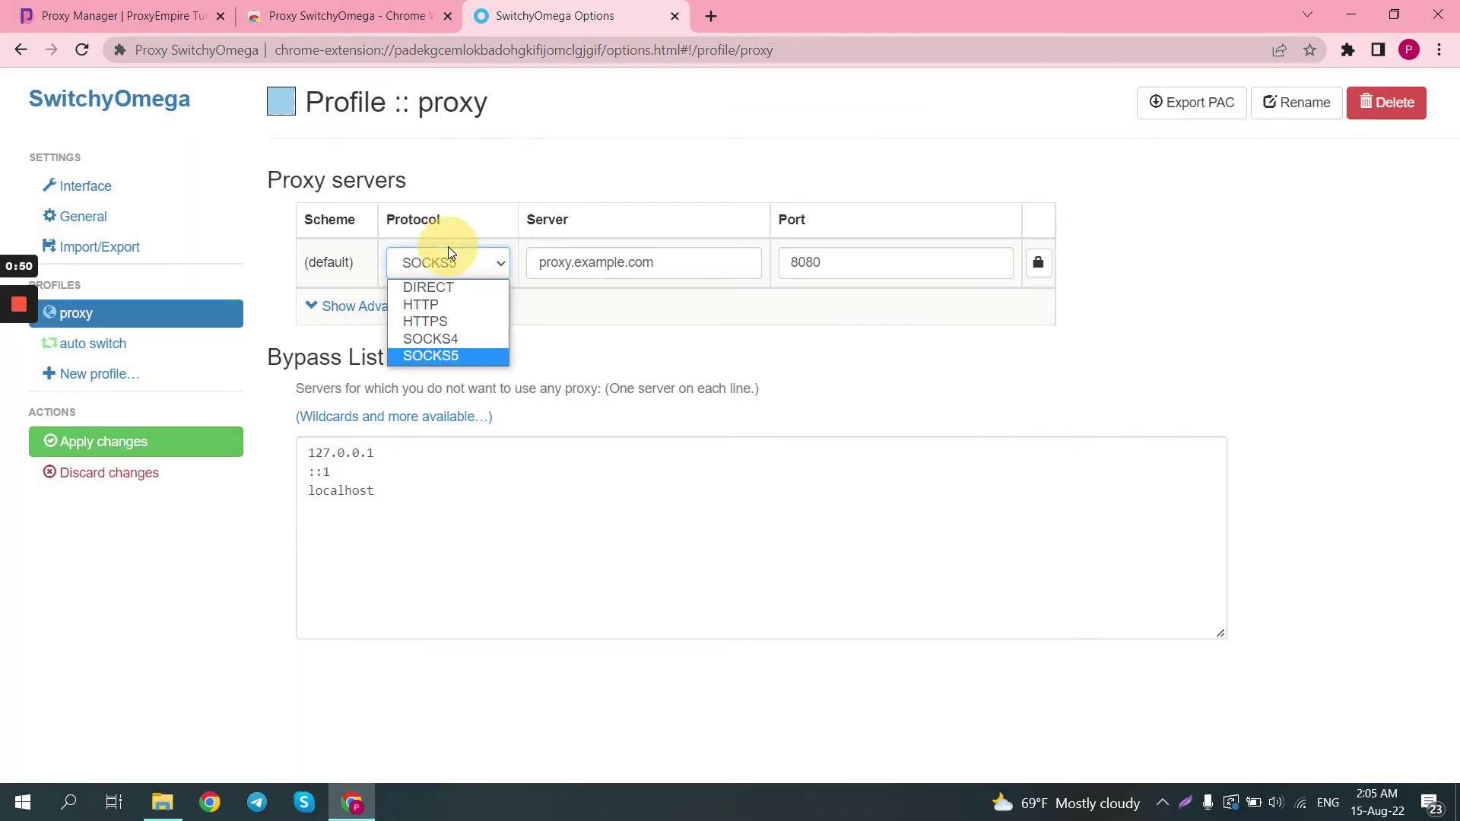
pyautogui.click(459, 303)
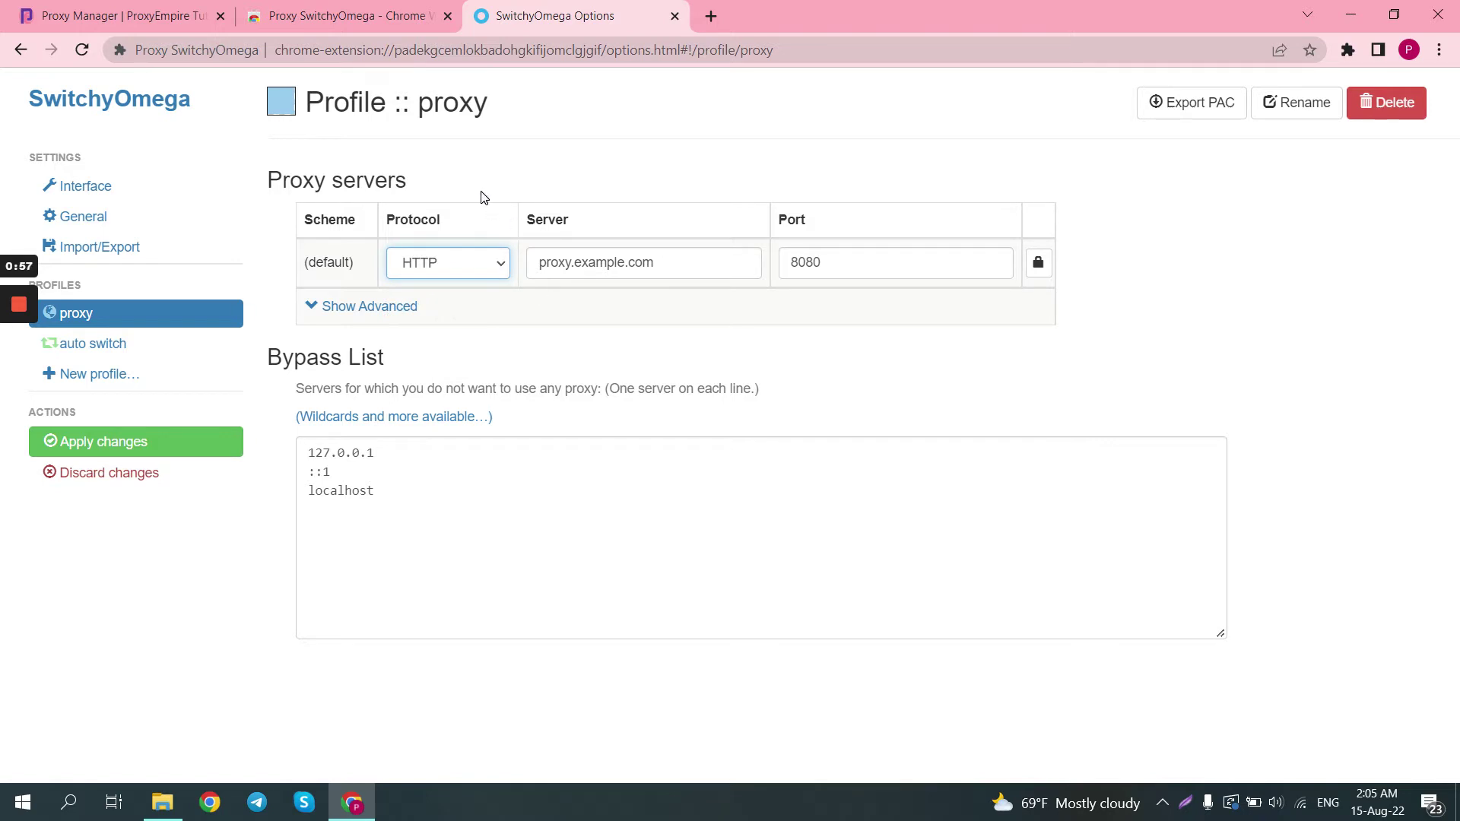
pyautogui.click(588, 262)
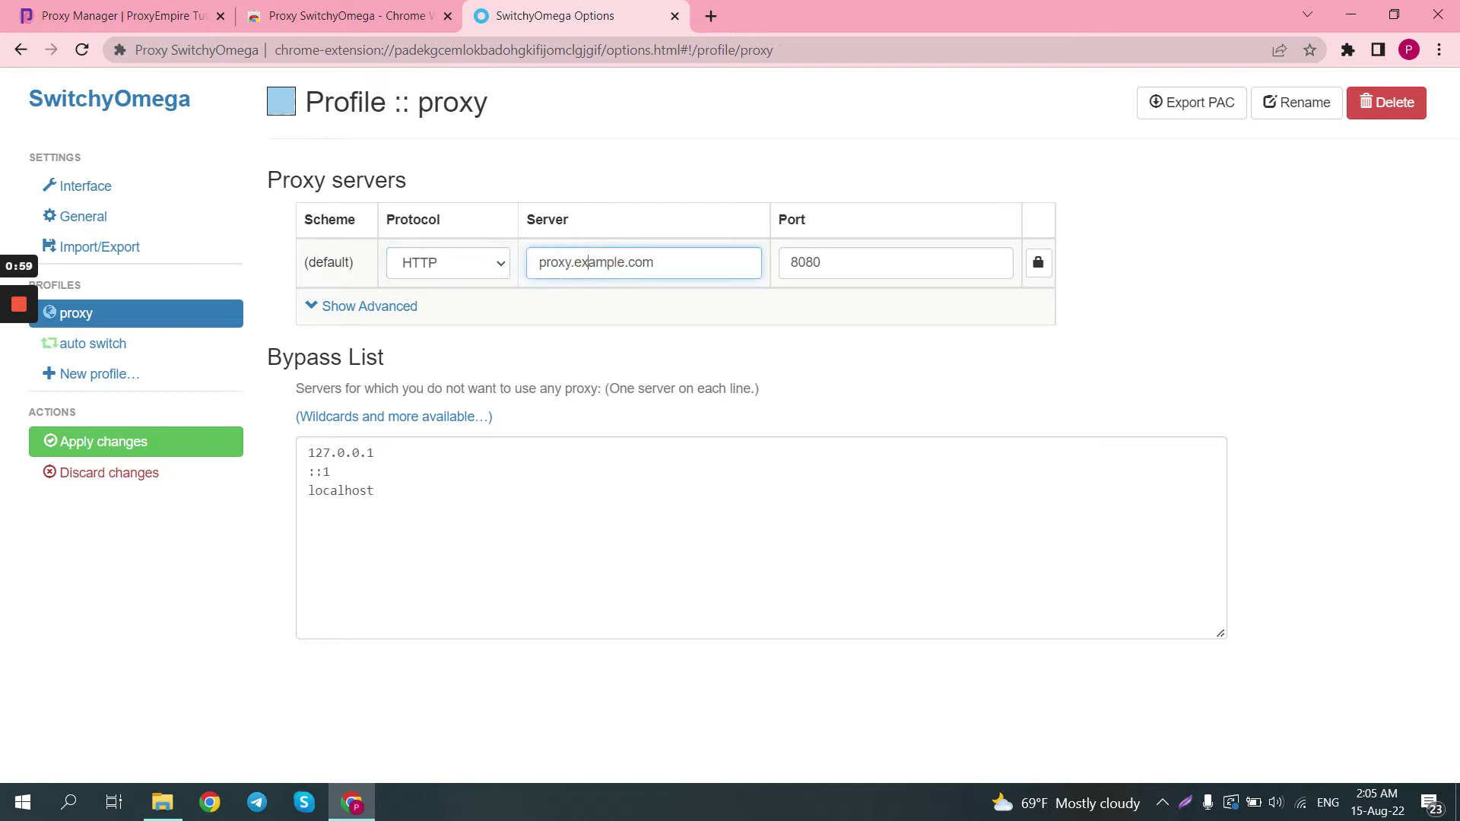
pyautogui.click(165, 6)
pyautogui.click(1110, 326)
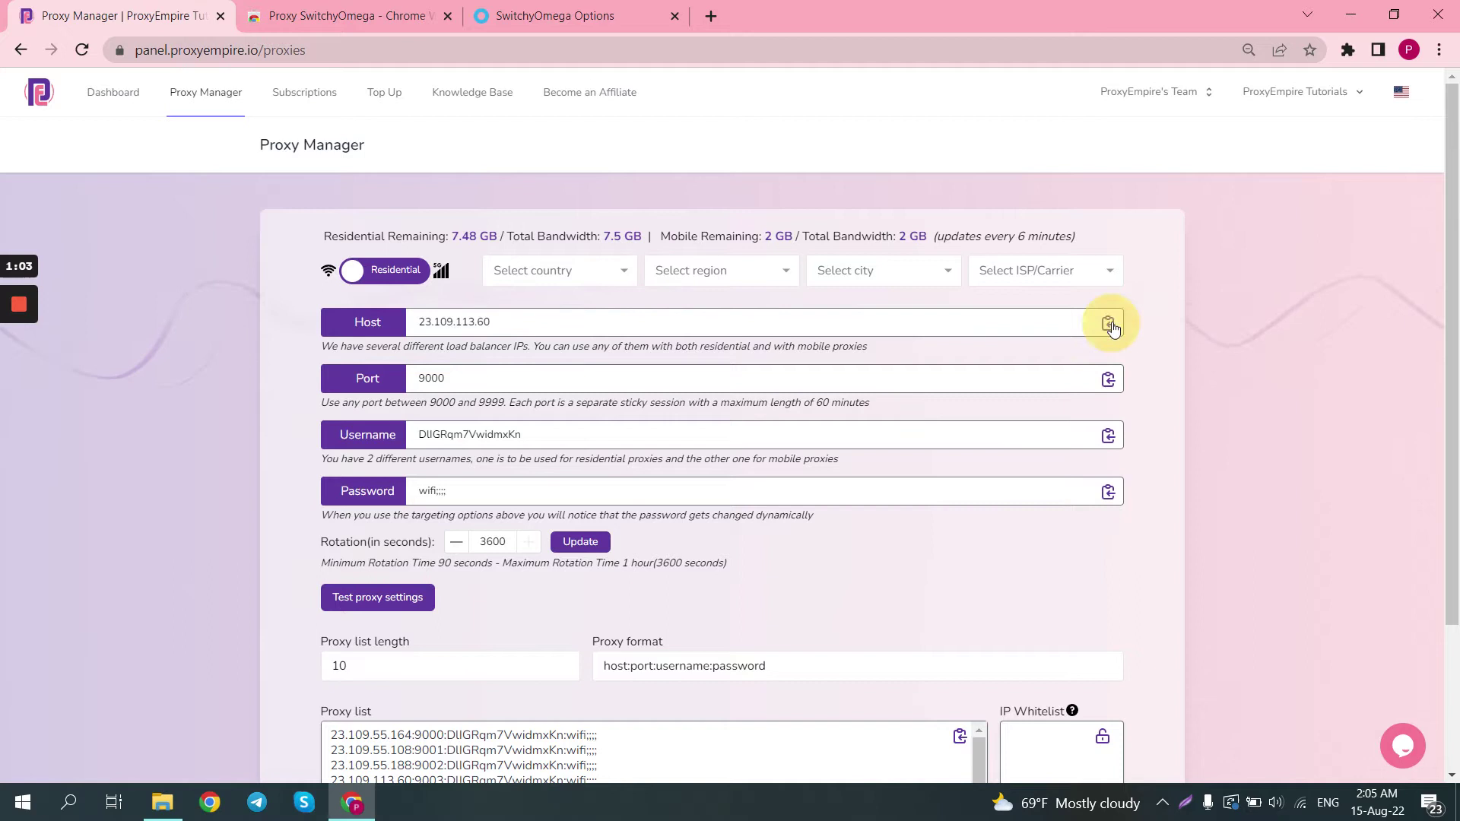
pyautogui.click(555, 16)
pyautogui.hotkey('ctrl', 'v')
# Step: Enter port 9000 and bring up the profile's authentication settings
pyautogui.press('Tab')
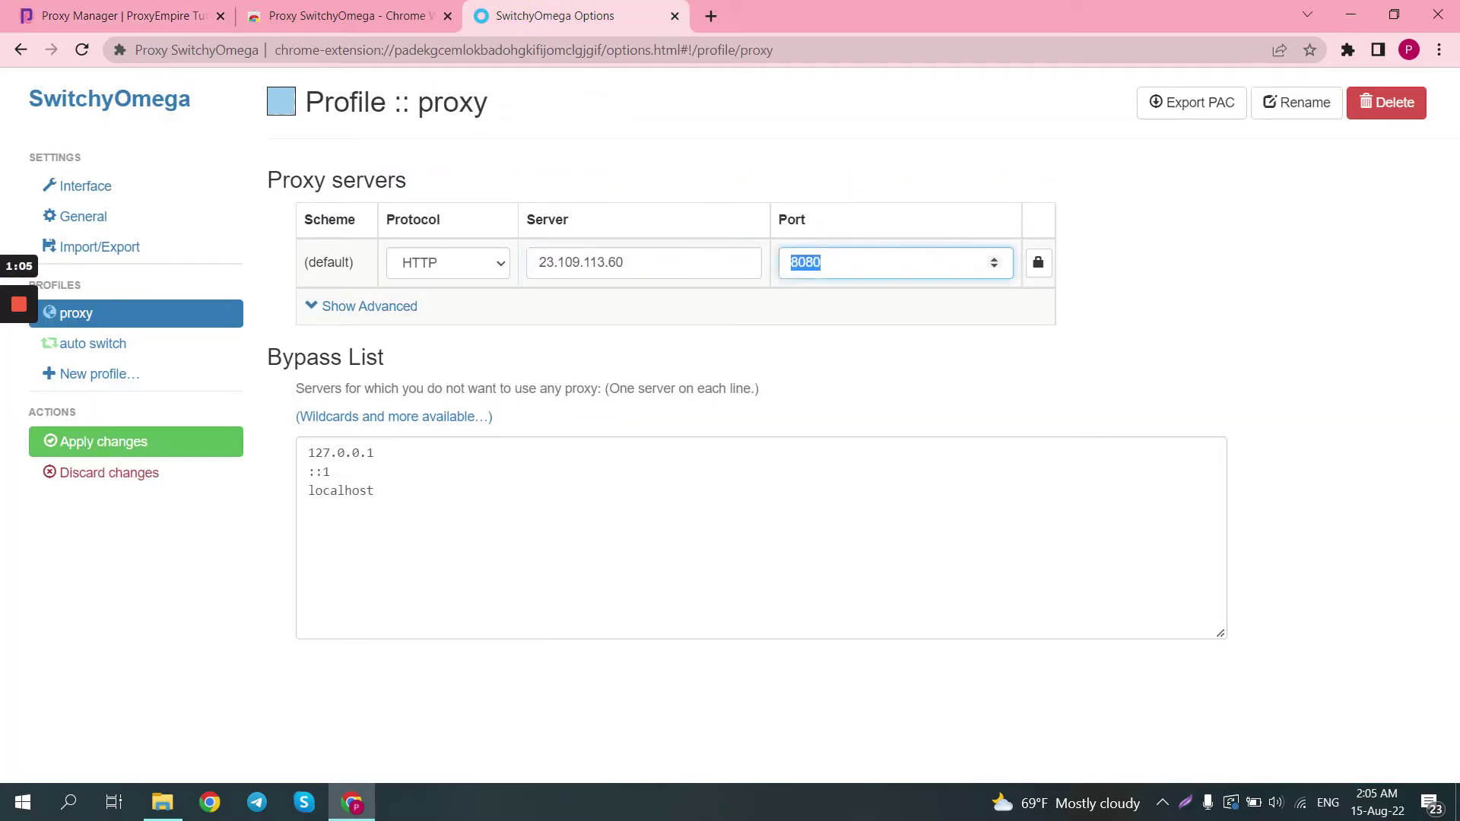
pyautogui.write('9000')
pyautogui.click(1042, 263)
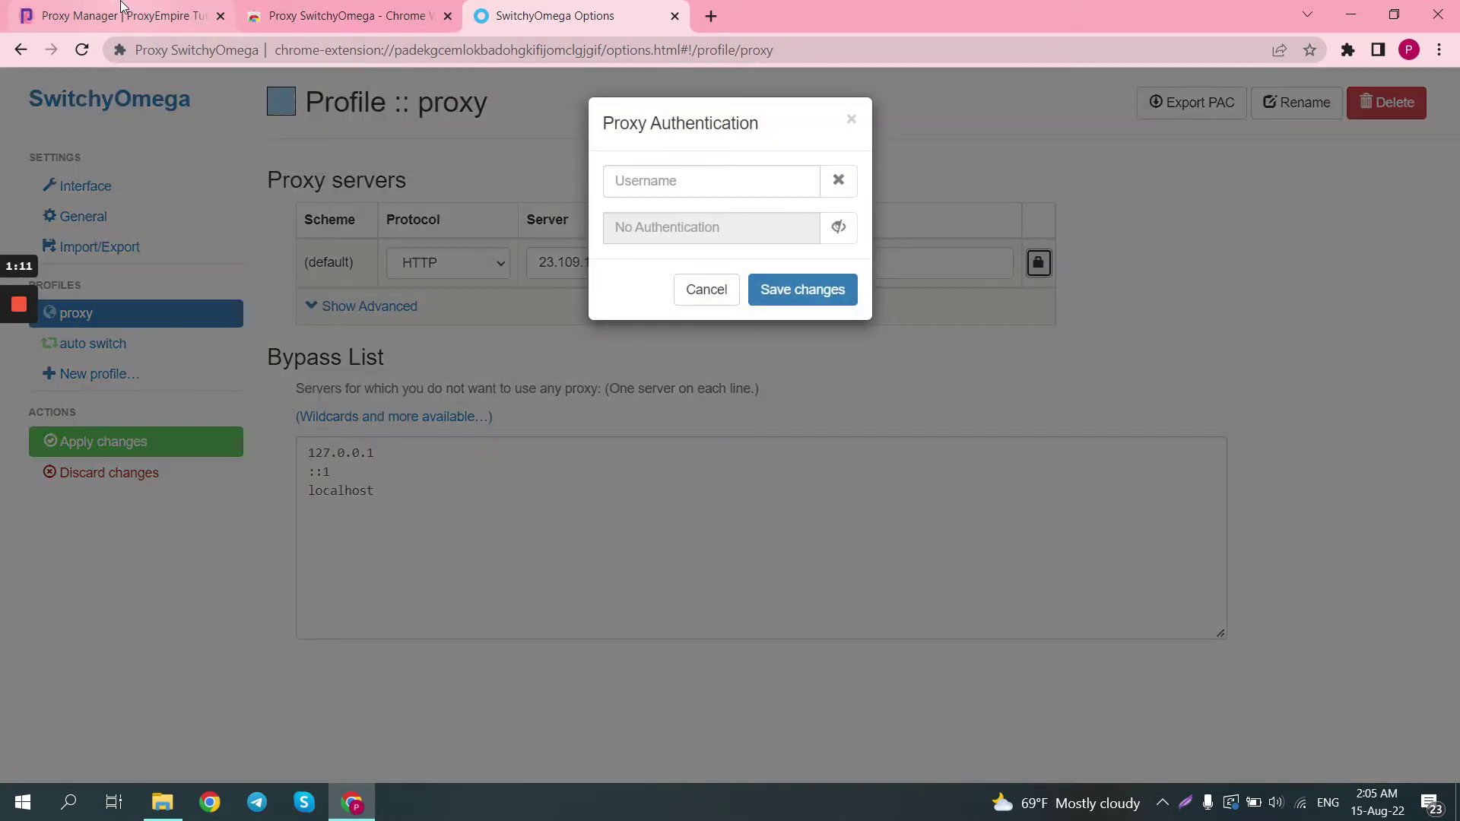
# Step: Copy the proxy username from ProxyEmpire into the authentication username field
pyautogui.click(122, 11)
pyautogui.click(1106, 437)
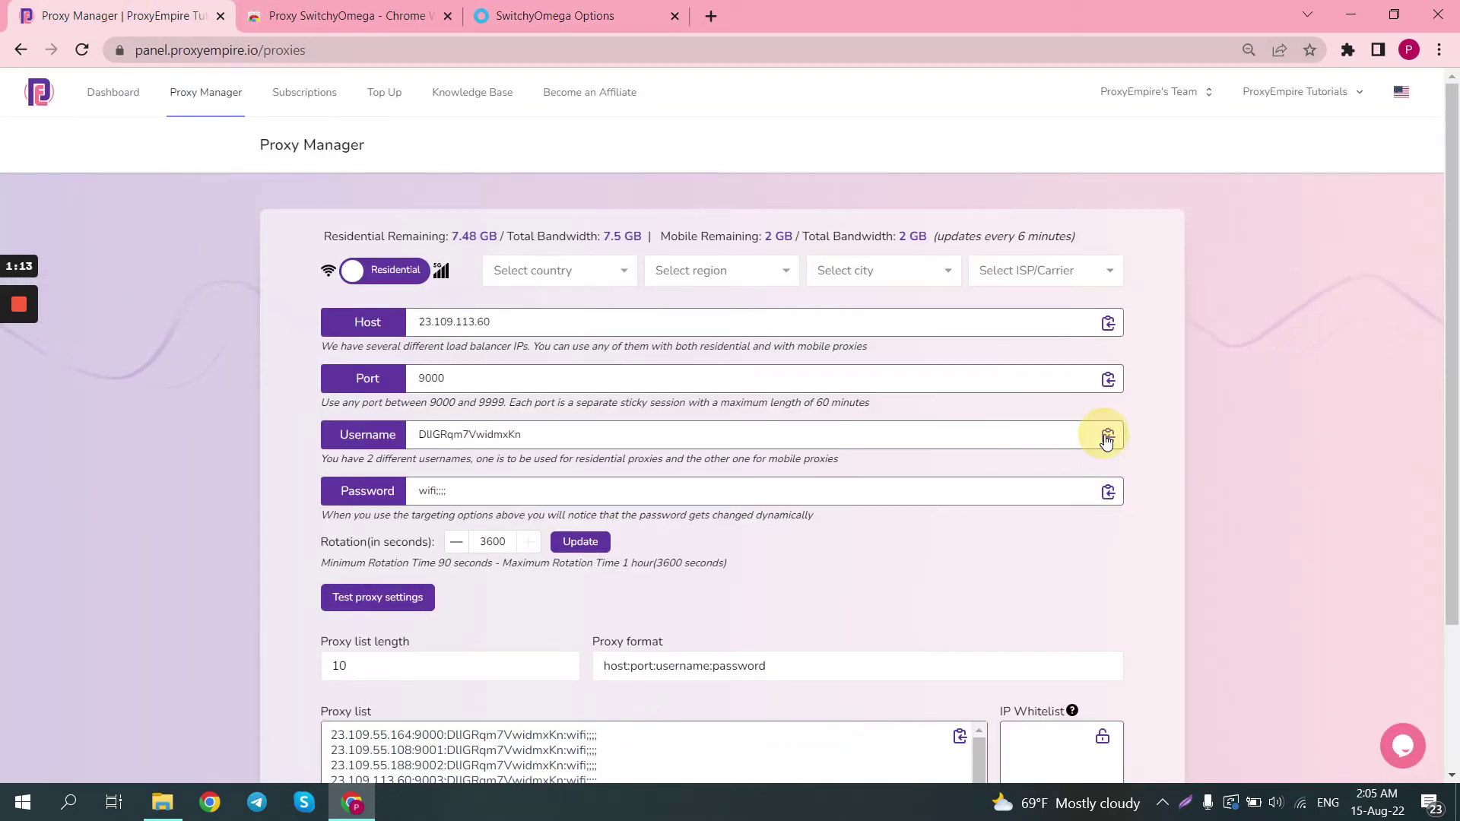
pyautogui.click(555, 15)
pyautogui.hotkey('ctrl', 'v')
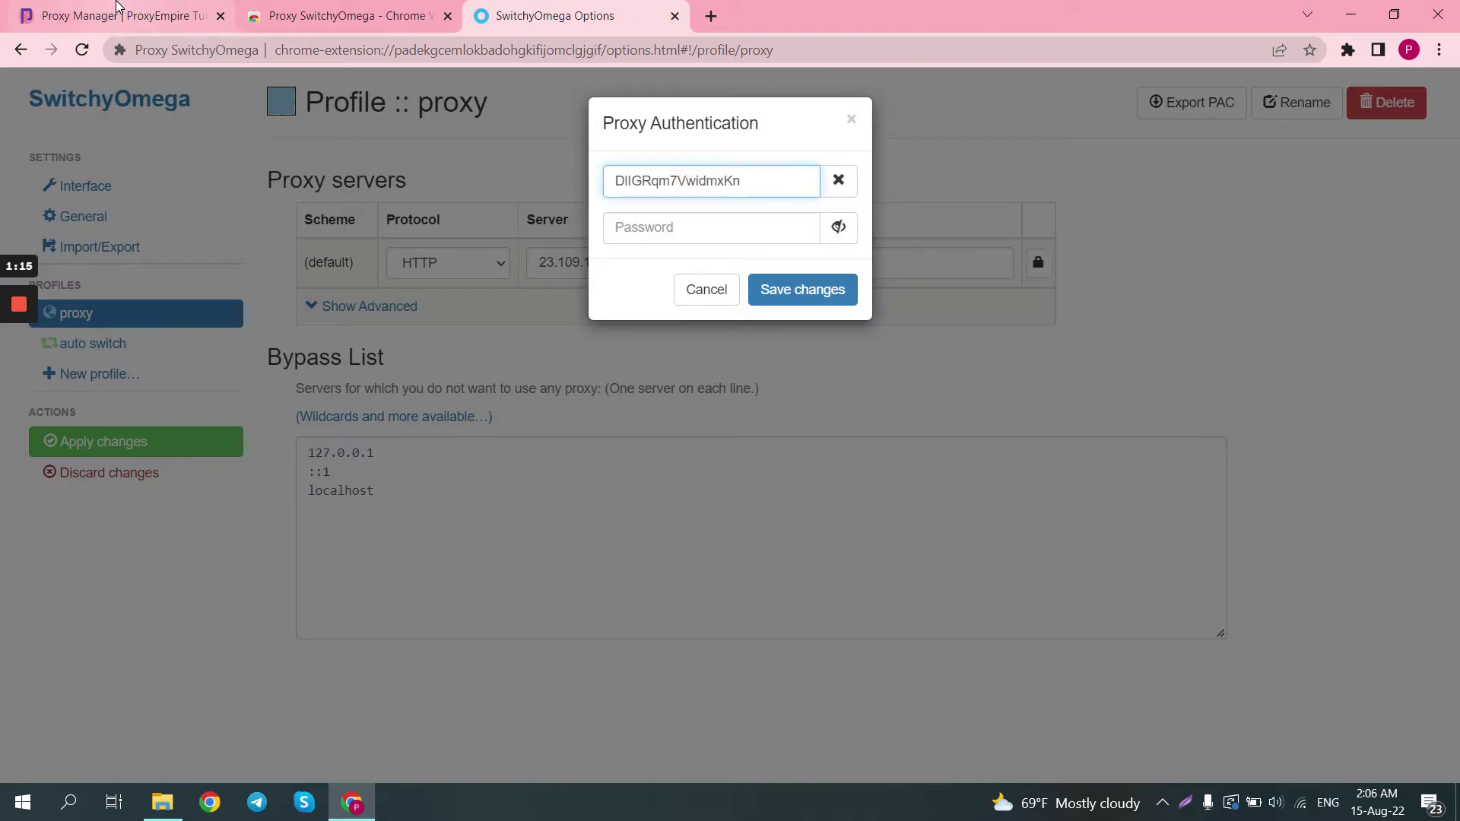
# Step: Target United States in ProxyEmpire, paste the updated password, and save the credentials
pyautogui.click(118, 11)
pyautogui.click(547, 271)
pyautogui.write('uni')
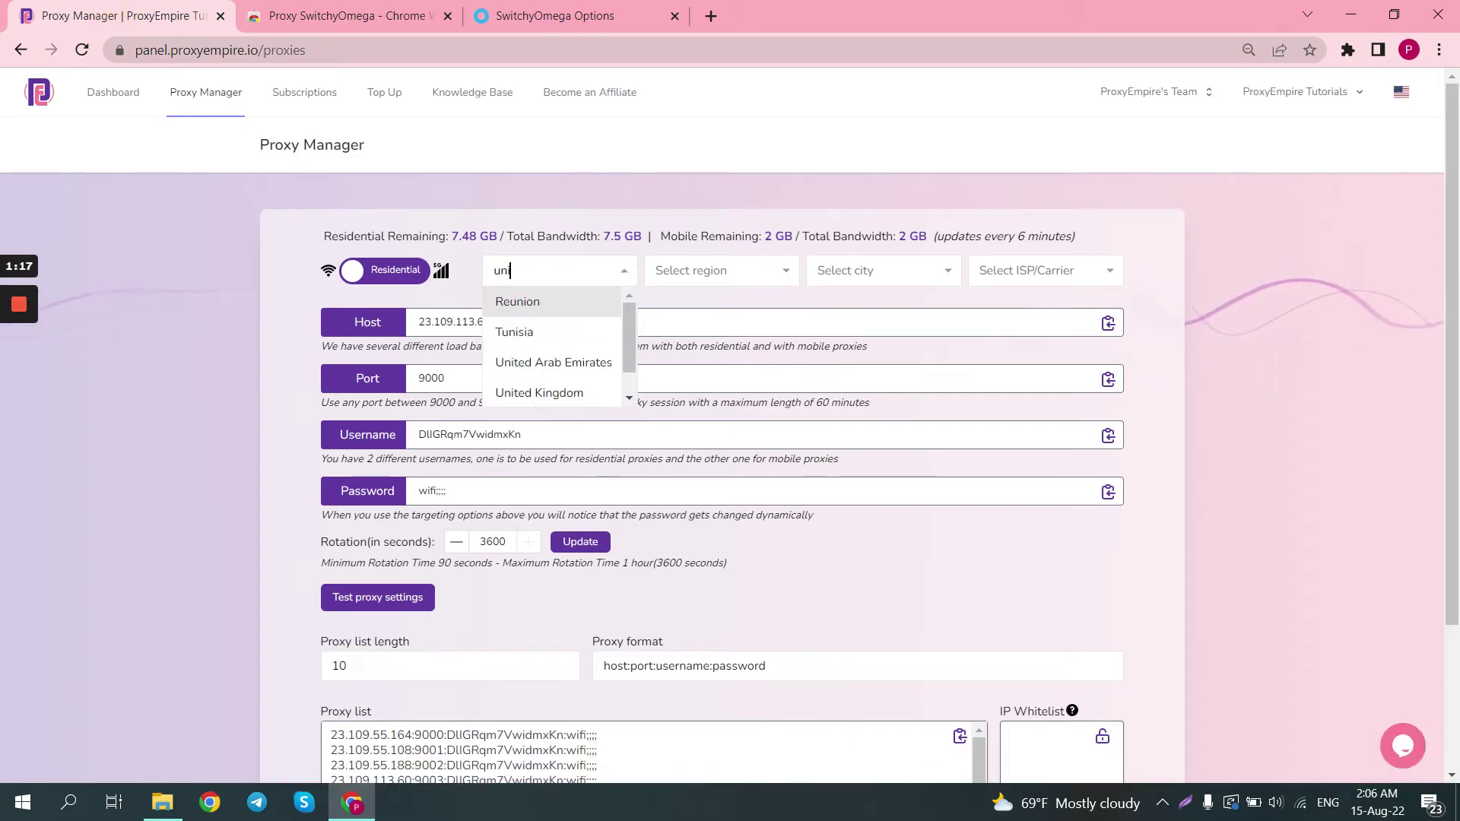
pyautogui.scroll(-1, 570, 353)
pyautogui.click(569, 392)
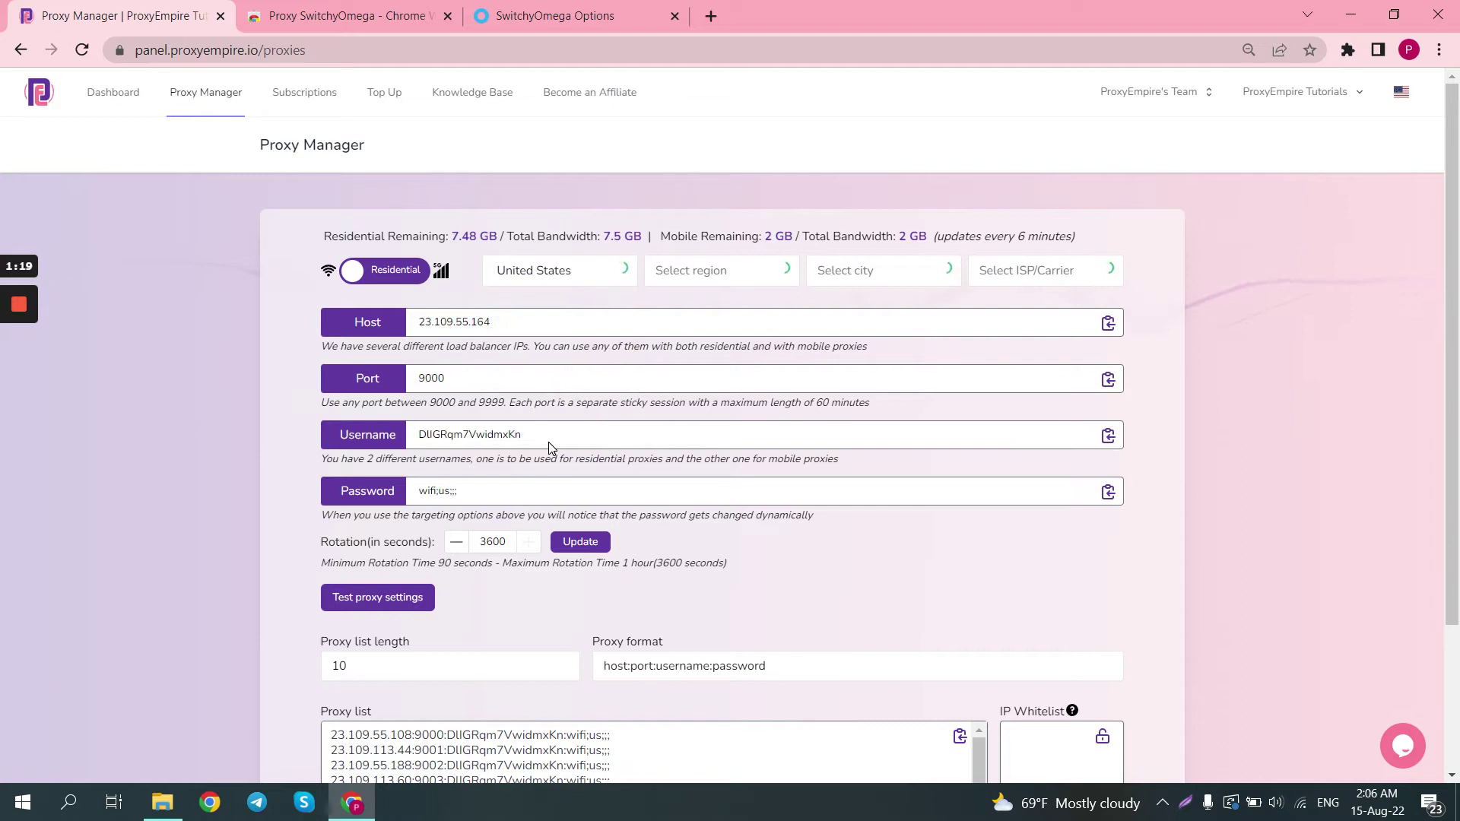
pyautogui.click(1108, 492)
pyautogui.click(576, 15)
pyautogui.click(770, 222)
pyautogui.hotkey('ctrl', 'v')
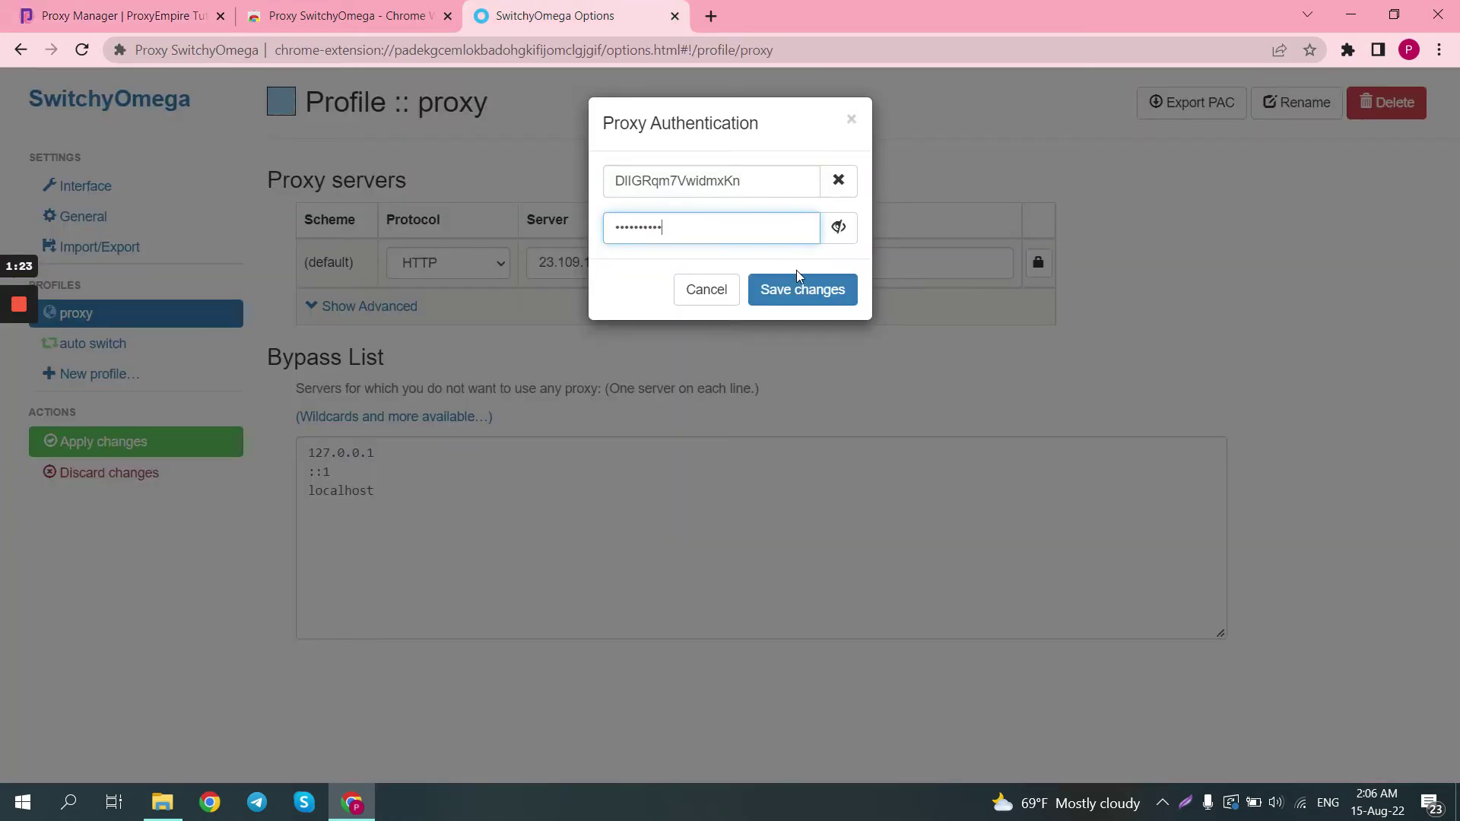
pyautogui.click(805, 289)
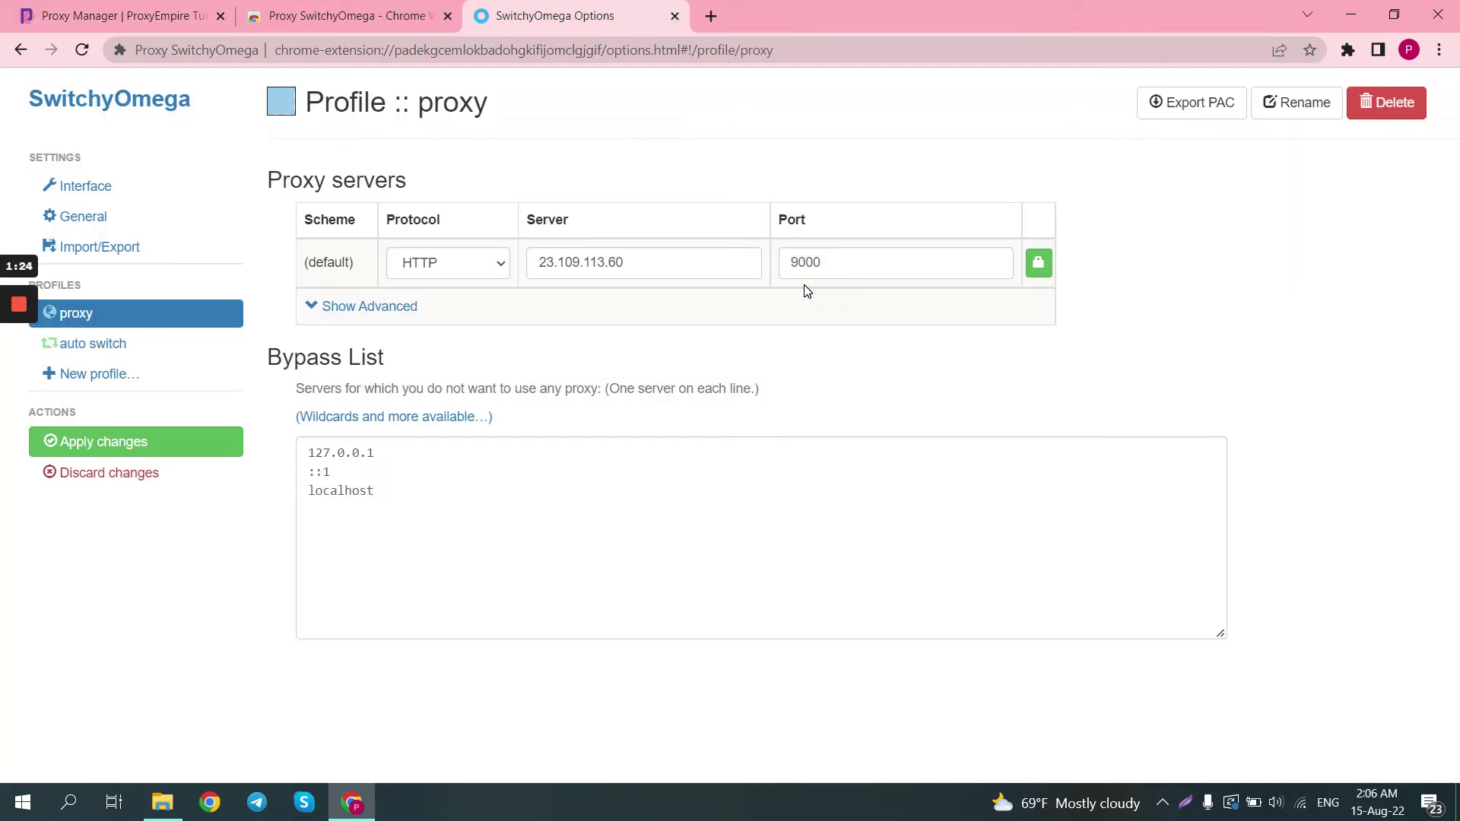
pyautogui.click(1348, 50)
# Step: Pin SwitchyOmega to the toolbar, apply the changes, and activate the proxy profile
pyautogui.click(1302, 187)
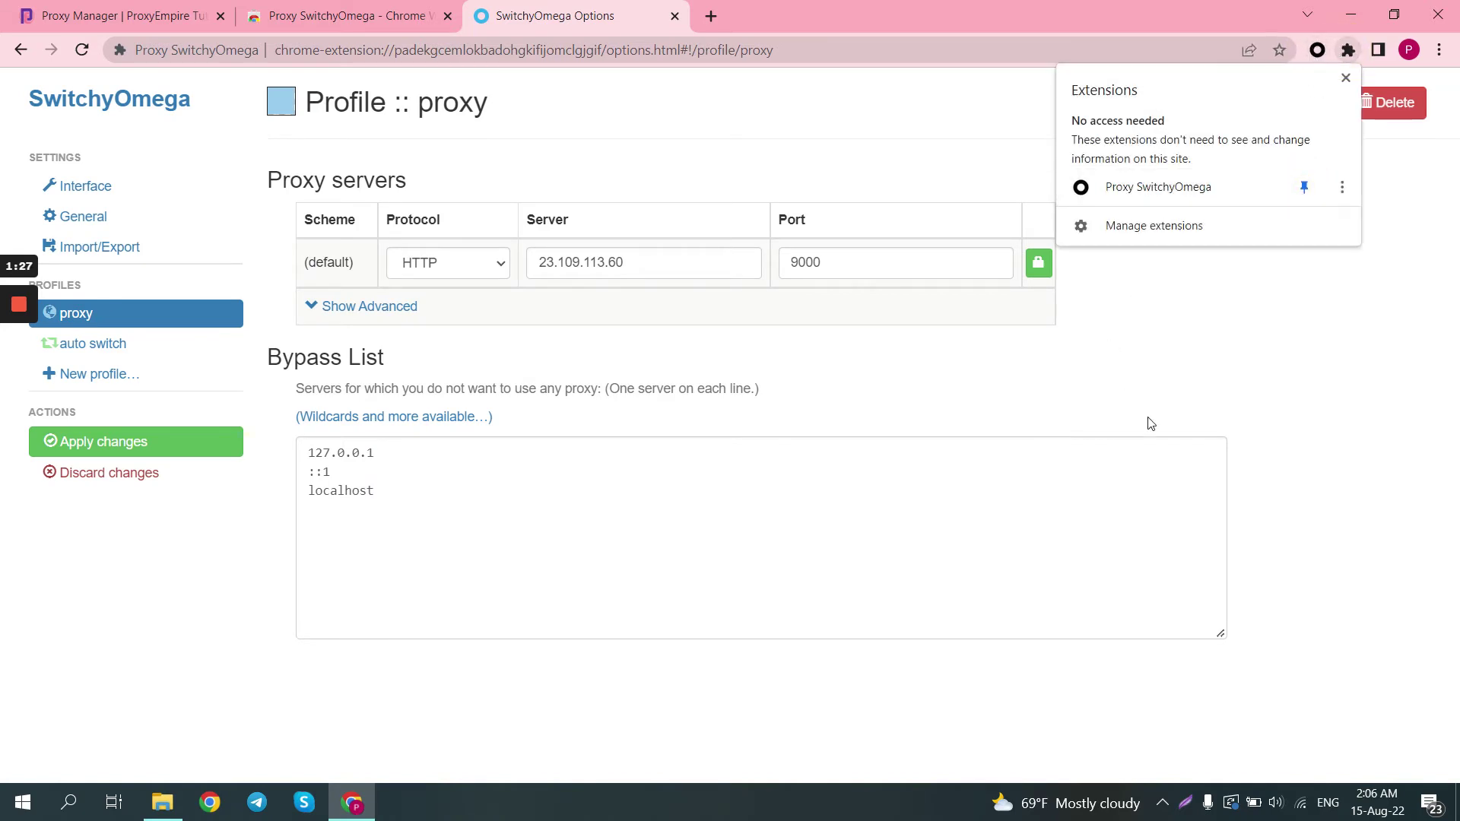
pyautogui.click(177, 441)
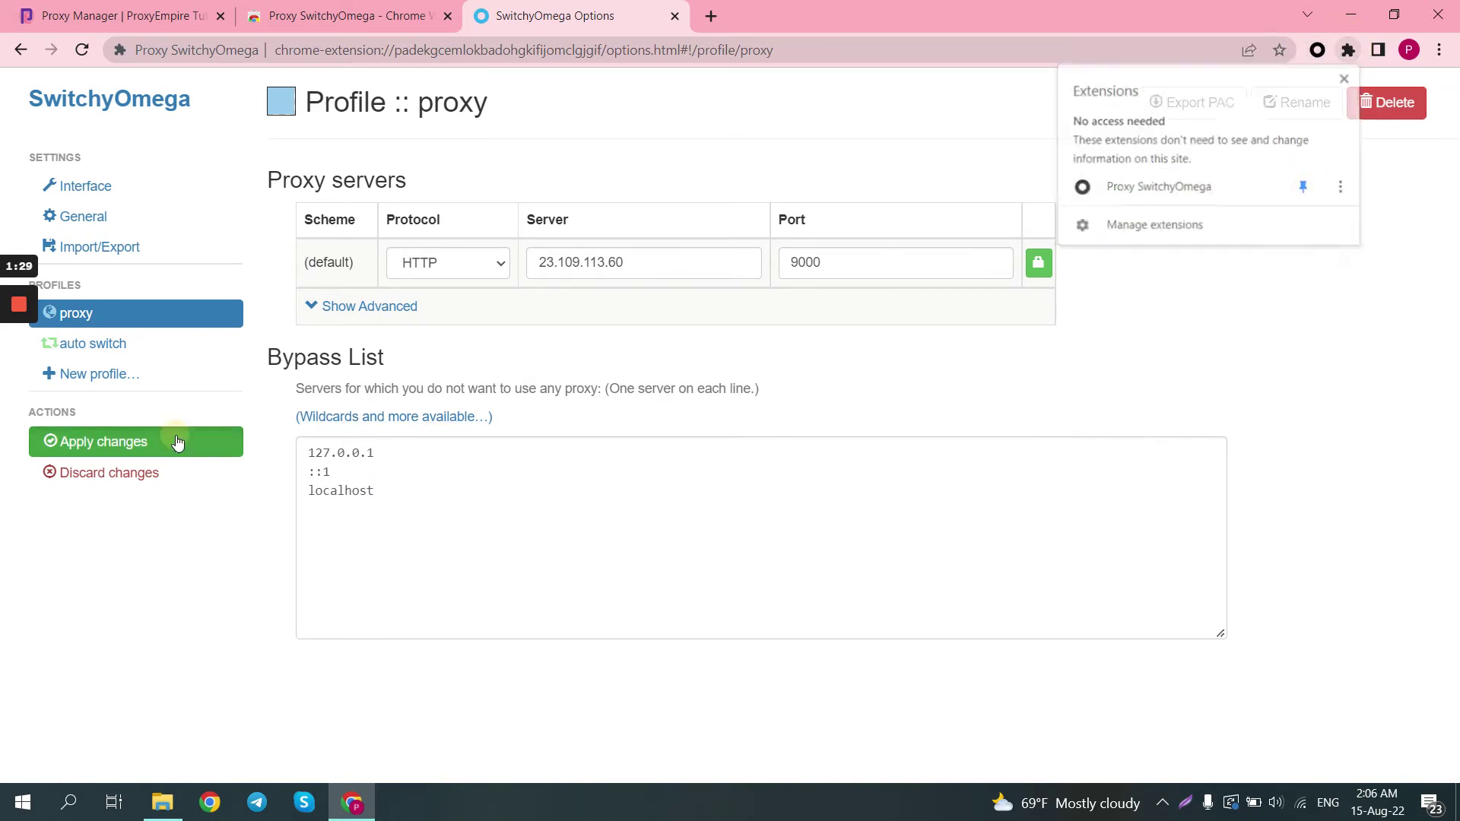
pyautogui.click(1320, 52)
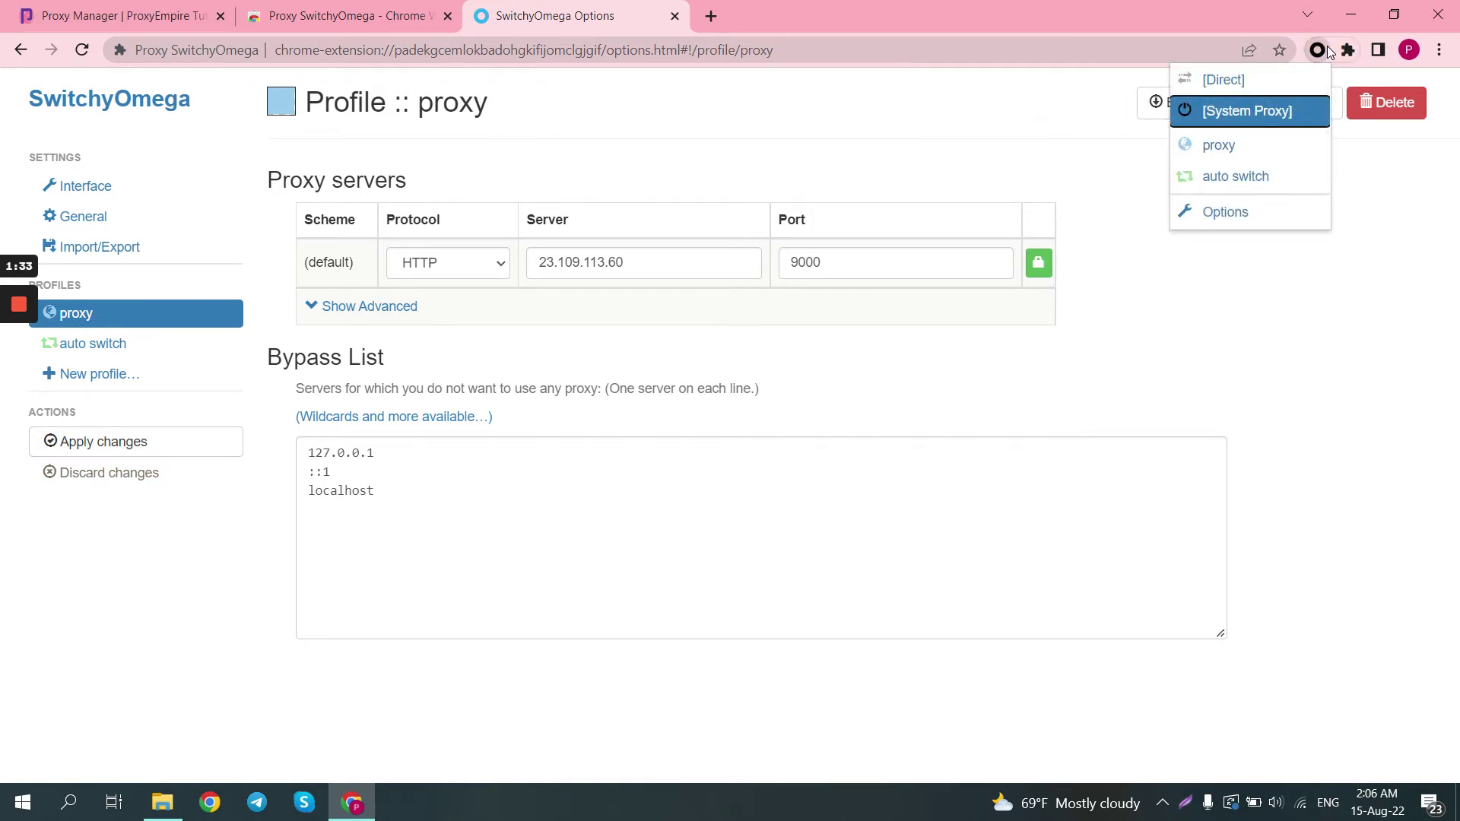
pyautogui.click(1251, 152)
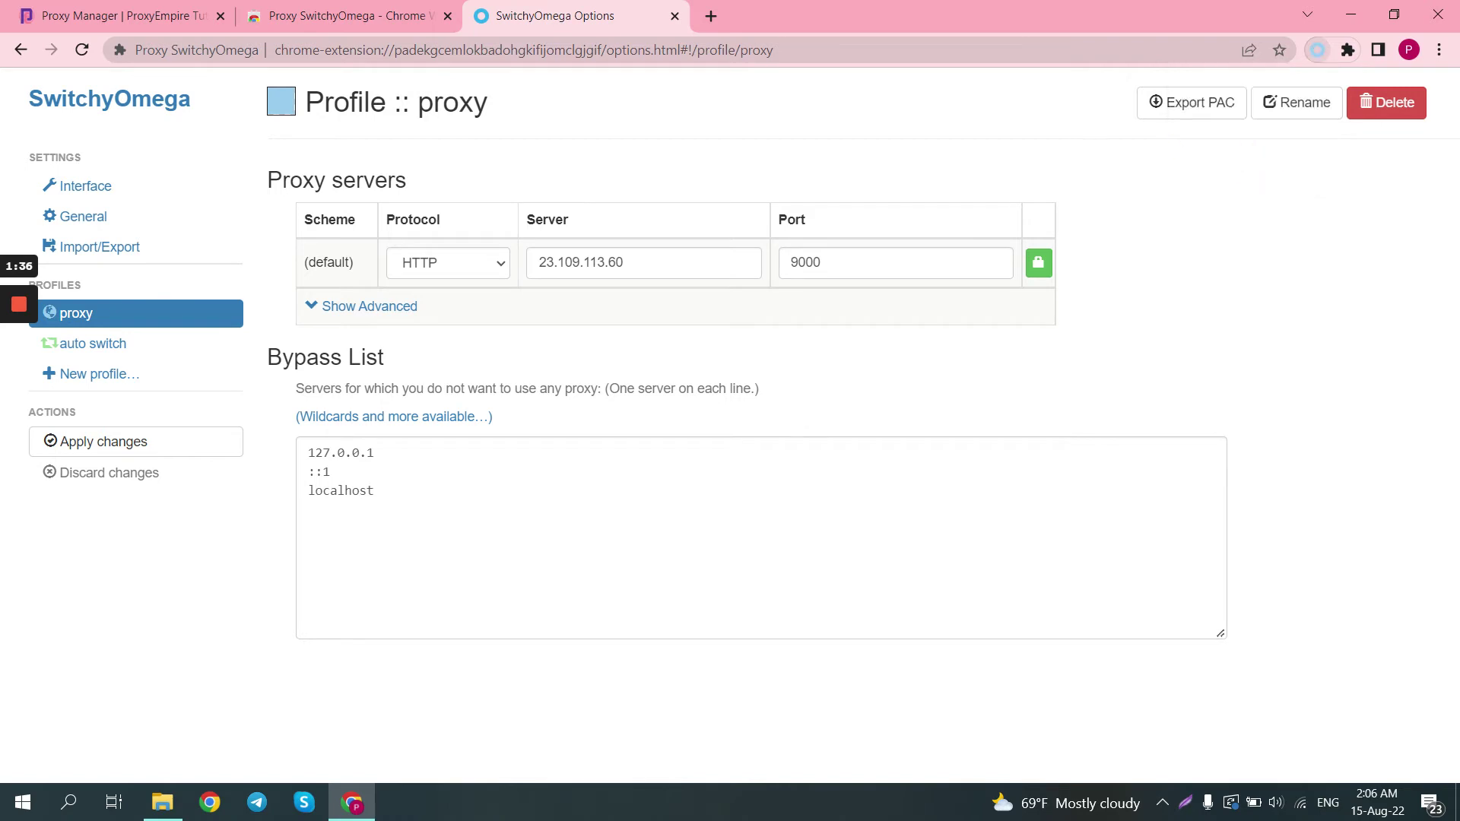
# Step: Load whoer.net in a new tab and reselect the proxy profile to recheck the IP
pyautogui.click(714, 14)
pyautogui.write('whoer')
pyautogui.press('Return')
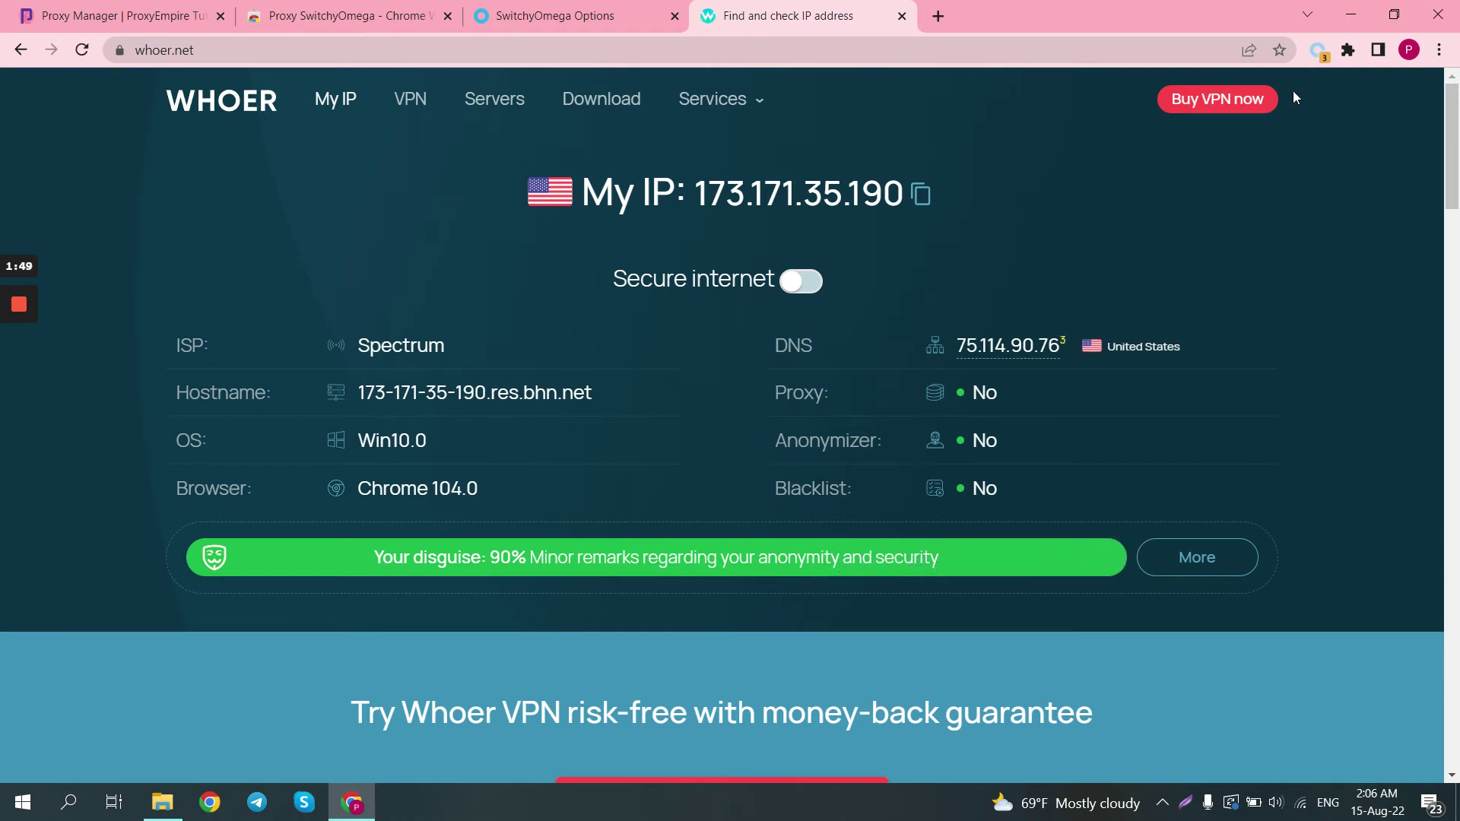
pyautogui.click(1317, 51)
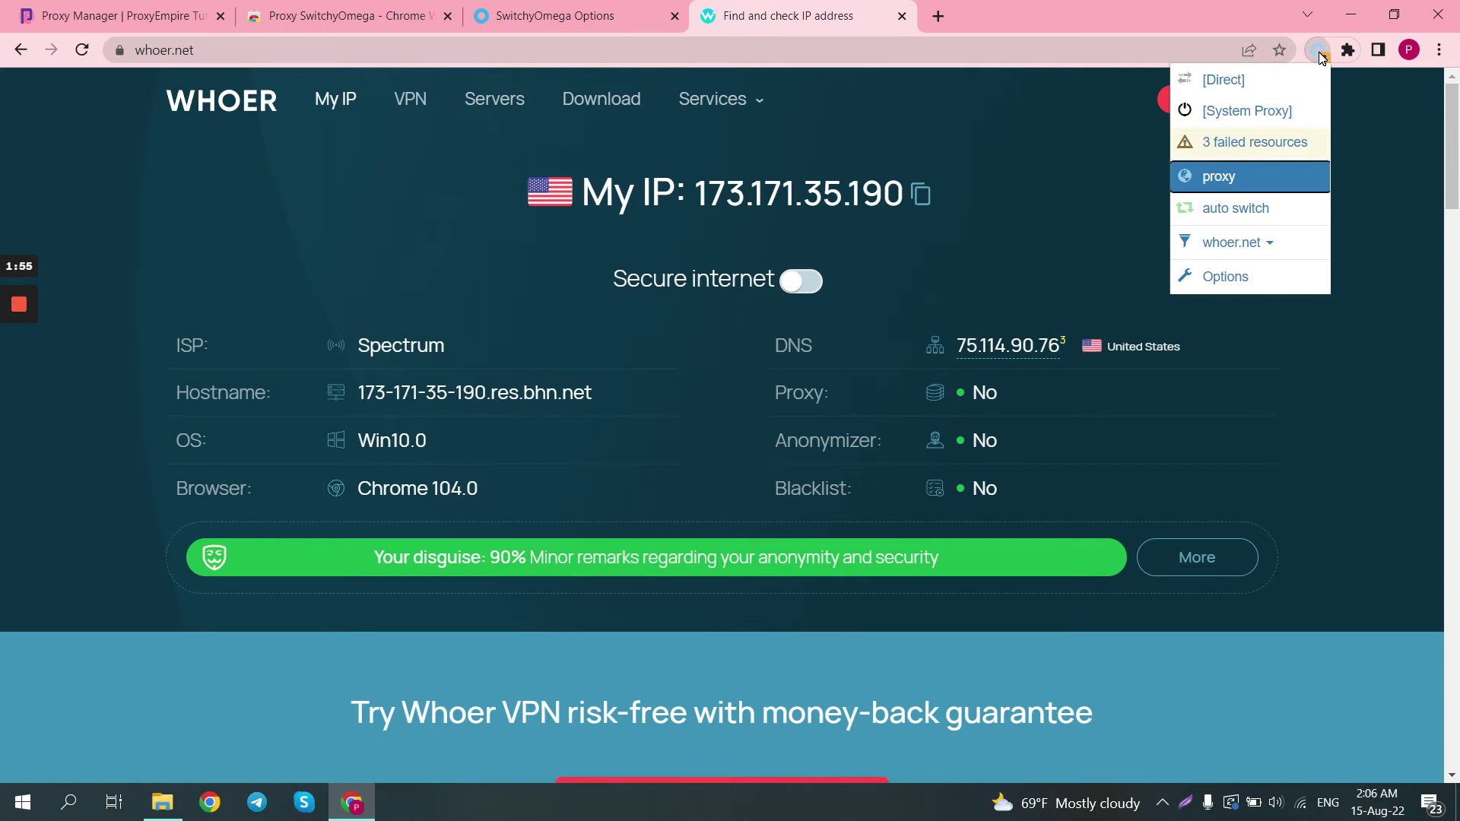
pyautogui.click(1209, 80)
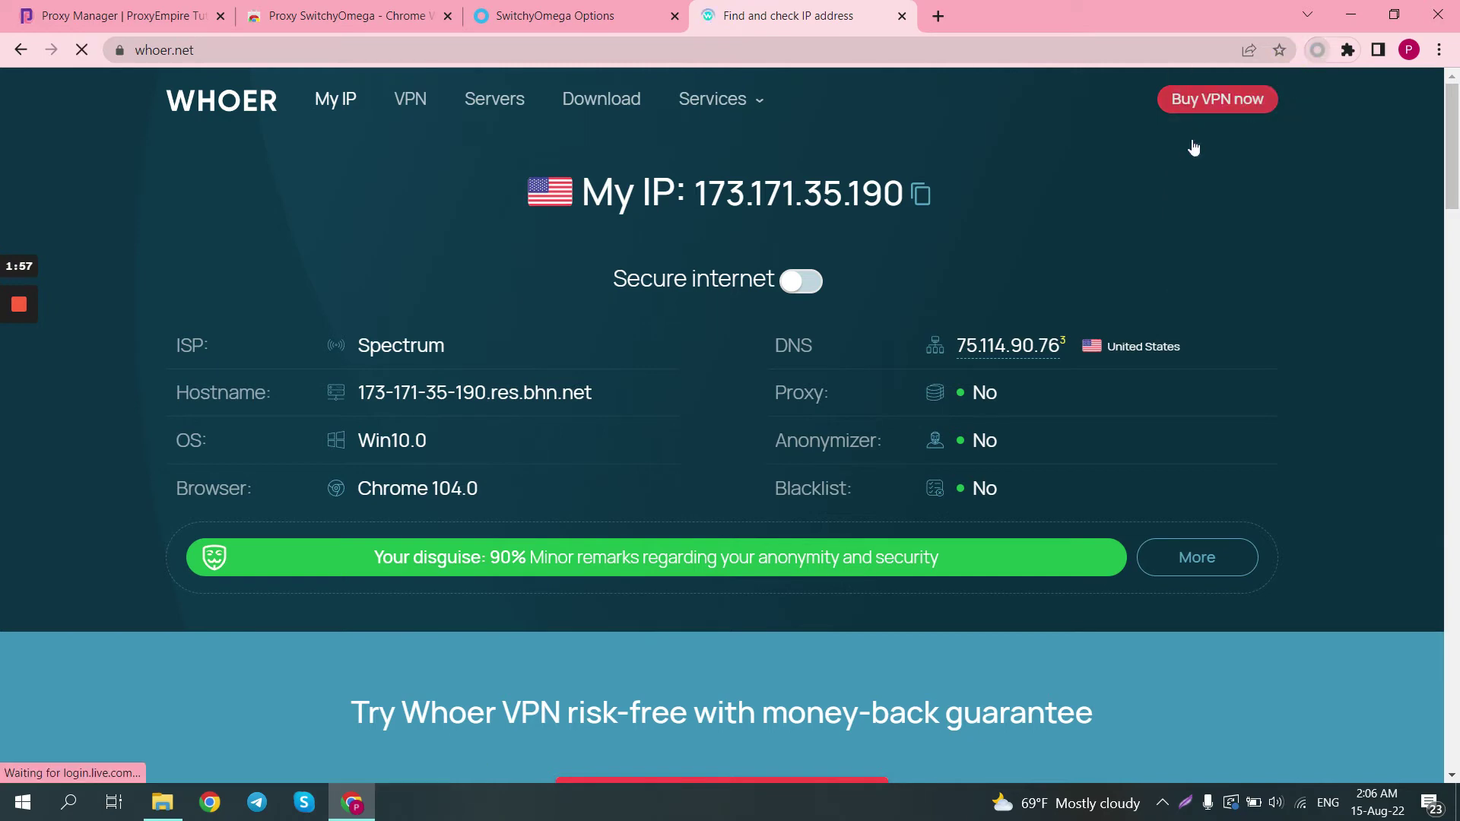